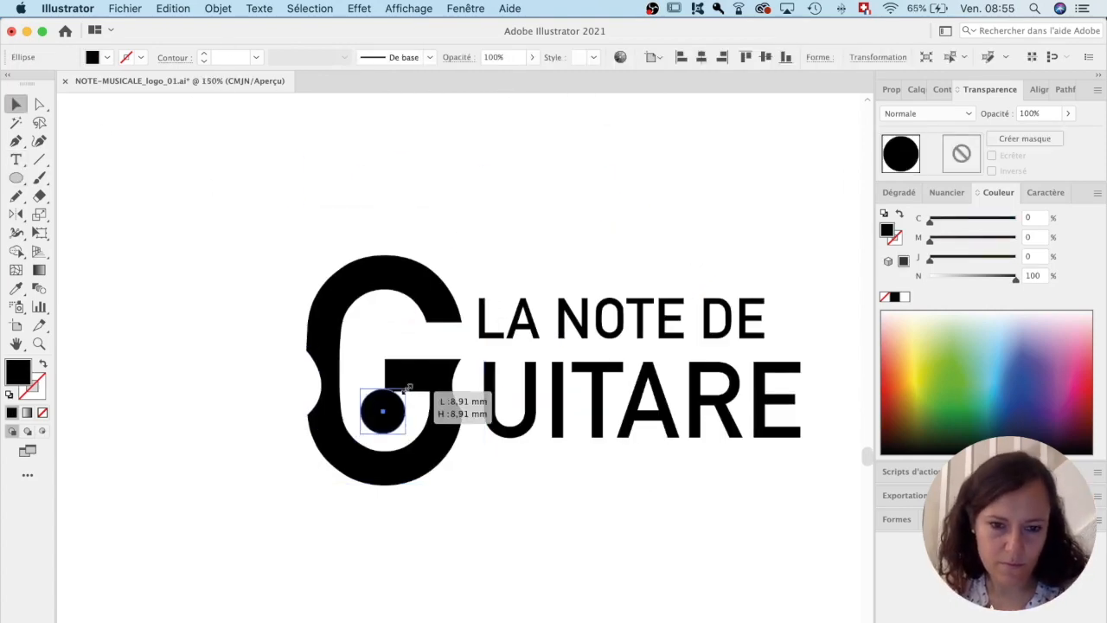
Step: Move the duplicated black G logo and its text slightly farther from the original
left_click(43, 216)
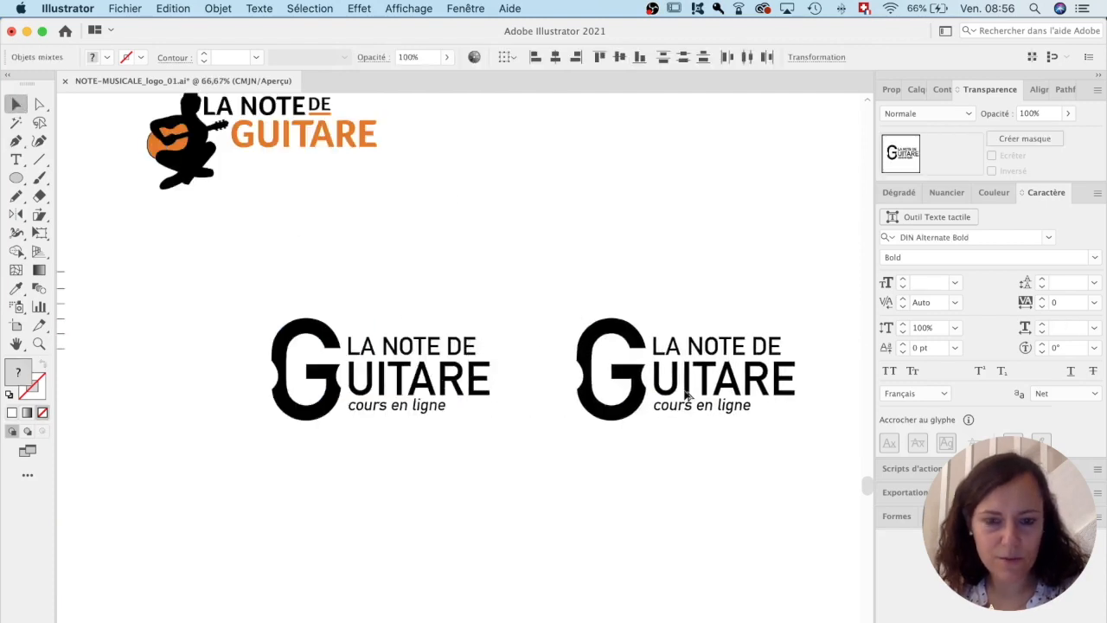
left_click_drag(685, 392, 713, 393)
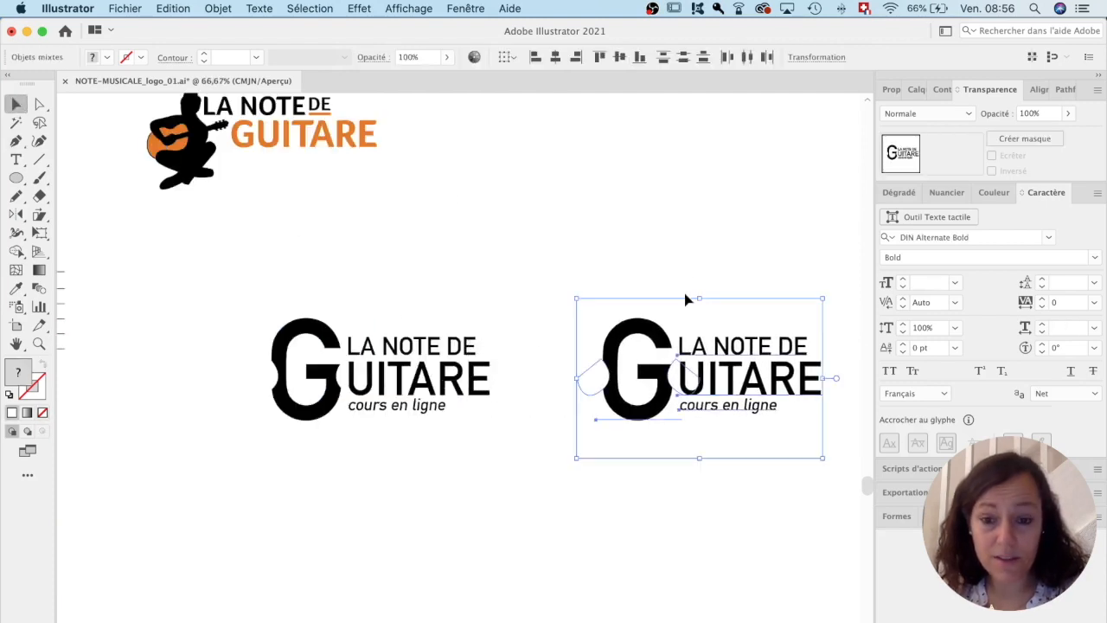
left_click(693, 265)
Step: Draw a white Pen shape over the outer side of the G and adjust its curve into a guitar-body waist
left_click(590, 411, "super")
left_click(540, 339, "super")
key("p")
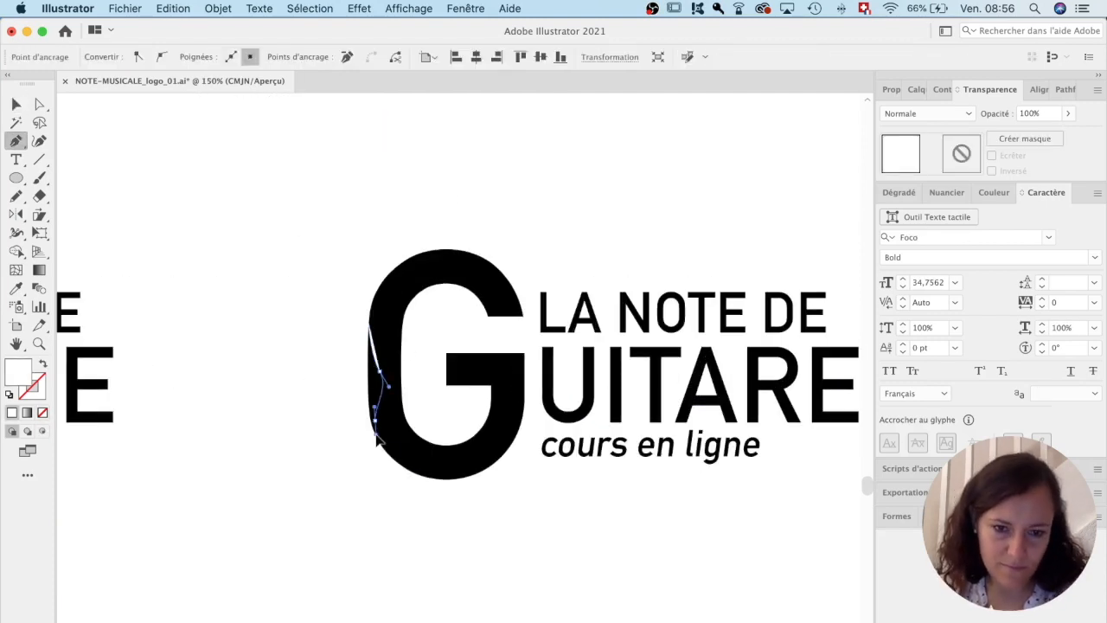
left_click(421, 424, "super")
left_click(405, 401)
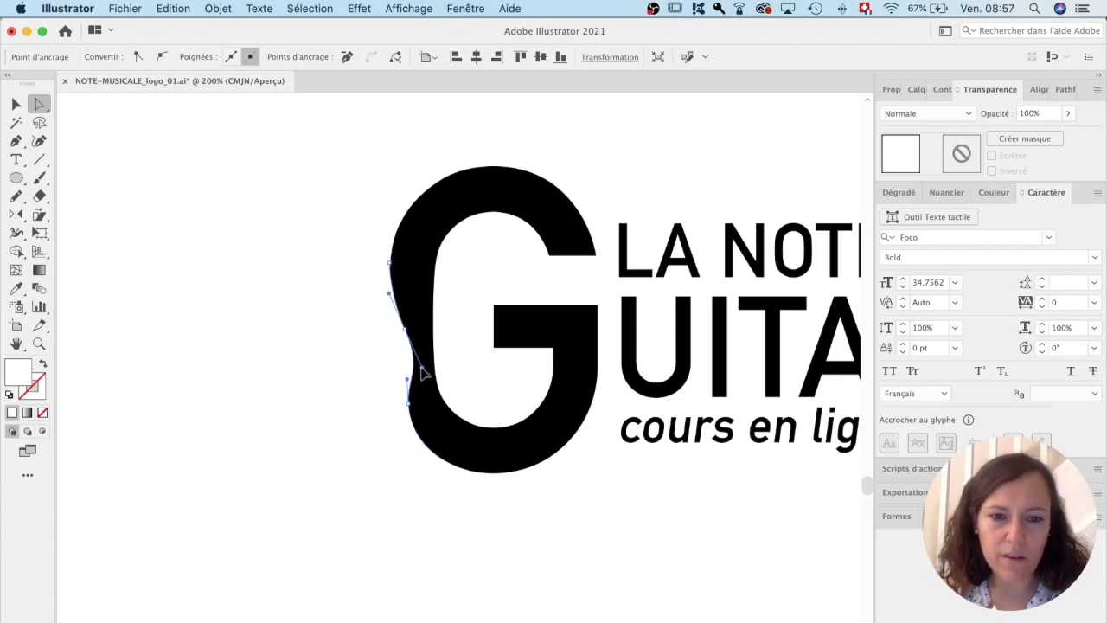
left_click(19, 108)
left_click(198, 237)
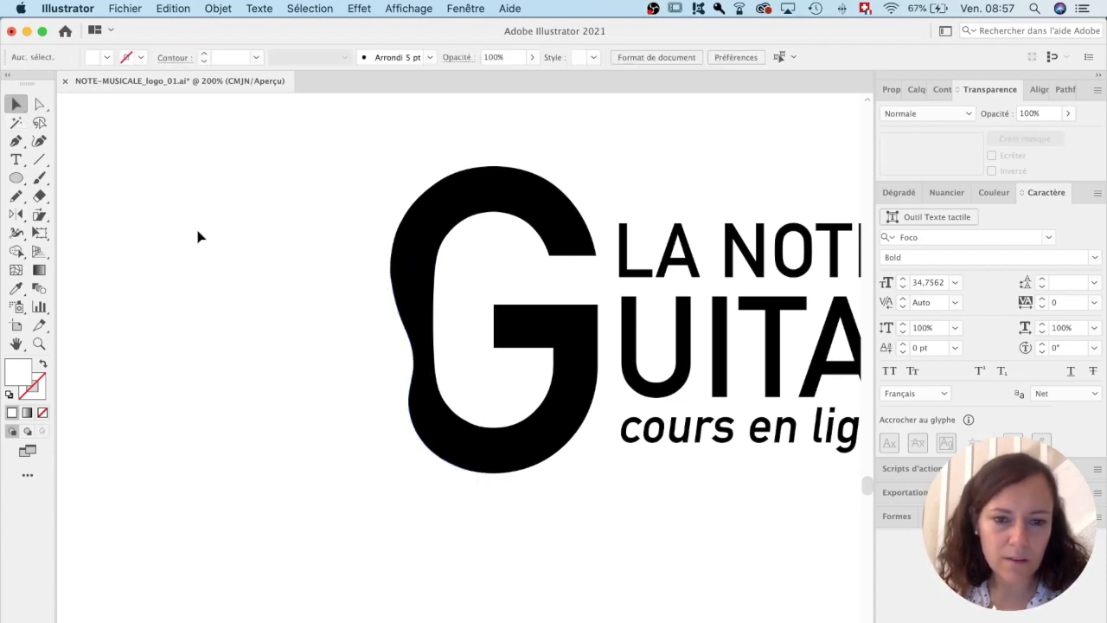
Step: Mirror the white cut-out shape across a vertical axis and move it to the opposite side of the G
left_click(377, 356)
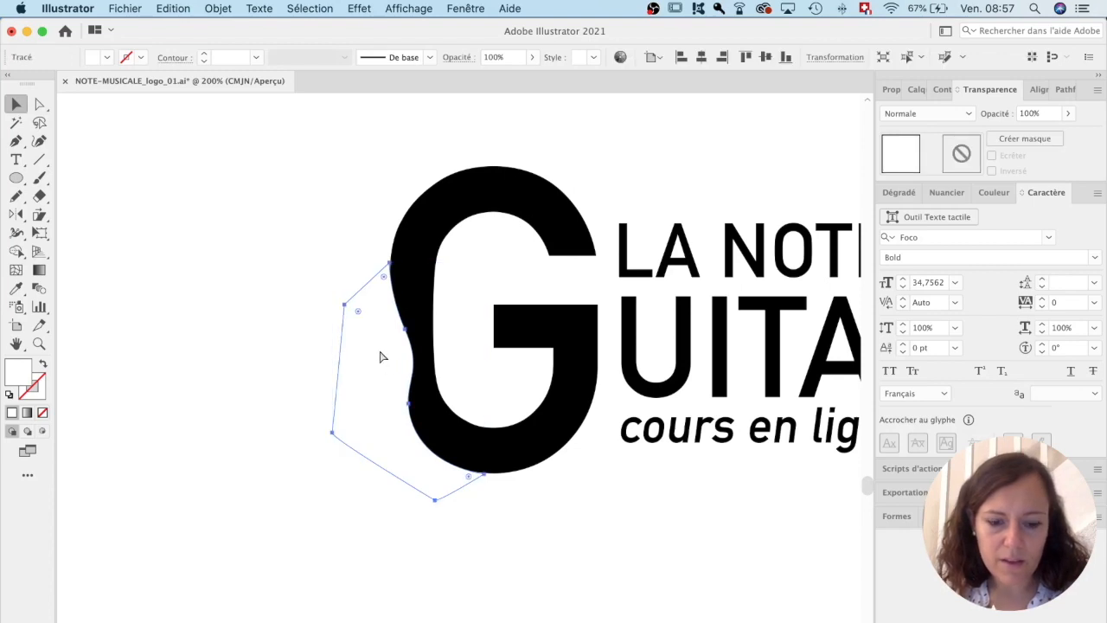
left_click_drag(320, 272, 474, 276)
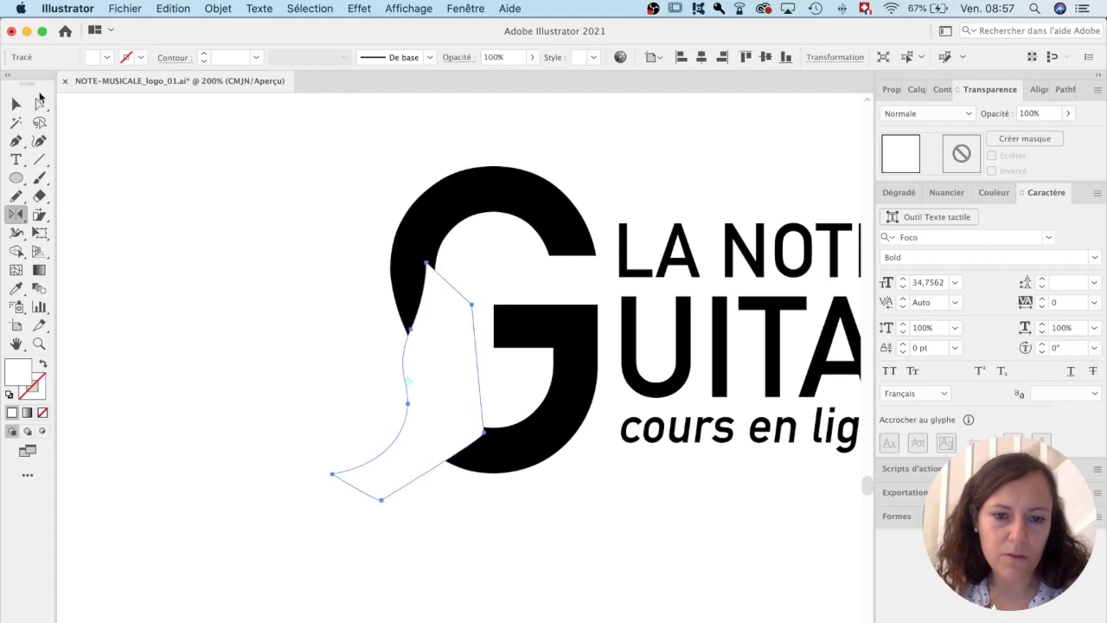
left_click_drag(456, 421, 620, 410)
key("super+y")
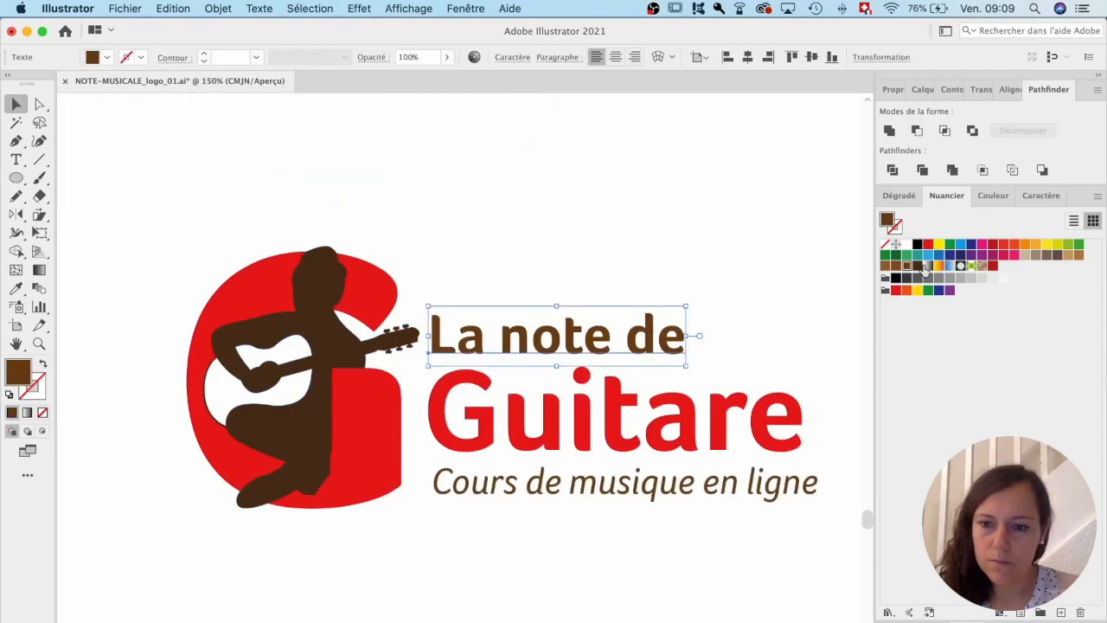
Step: Color the "uitare" lettering red to match the guitar-shaped G
left_click(779, 477)
left_click(697, 370)
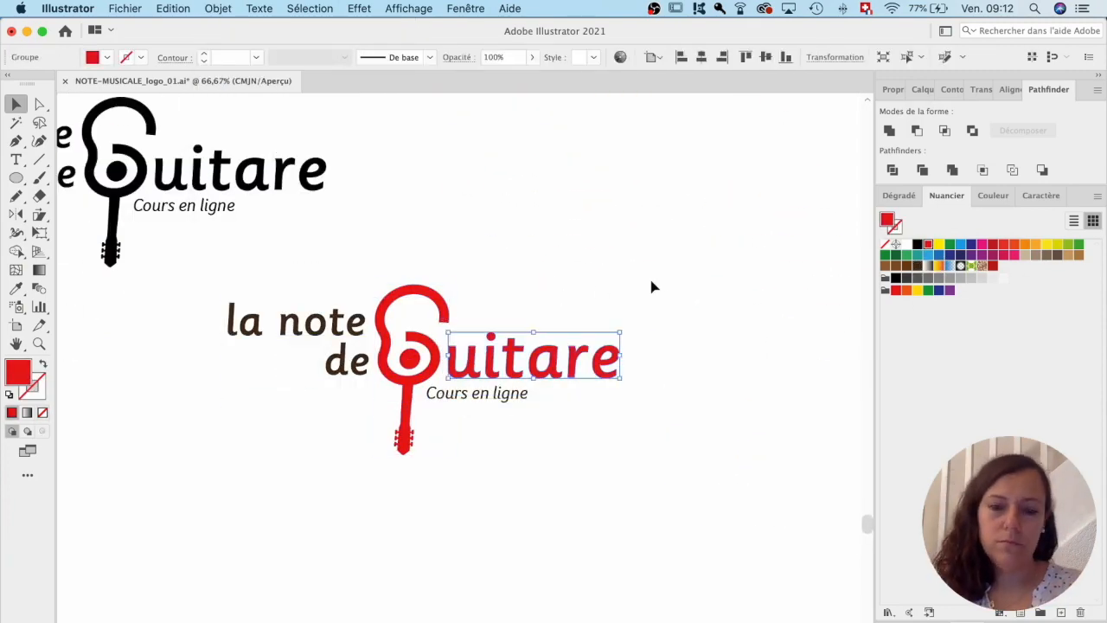
left_click(652, 286)
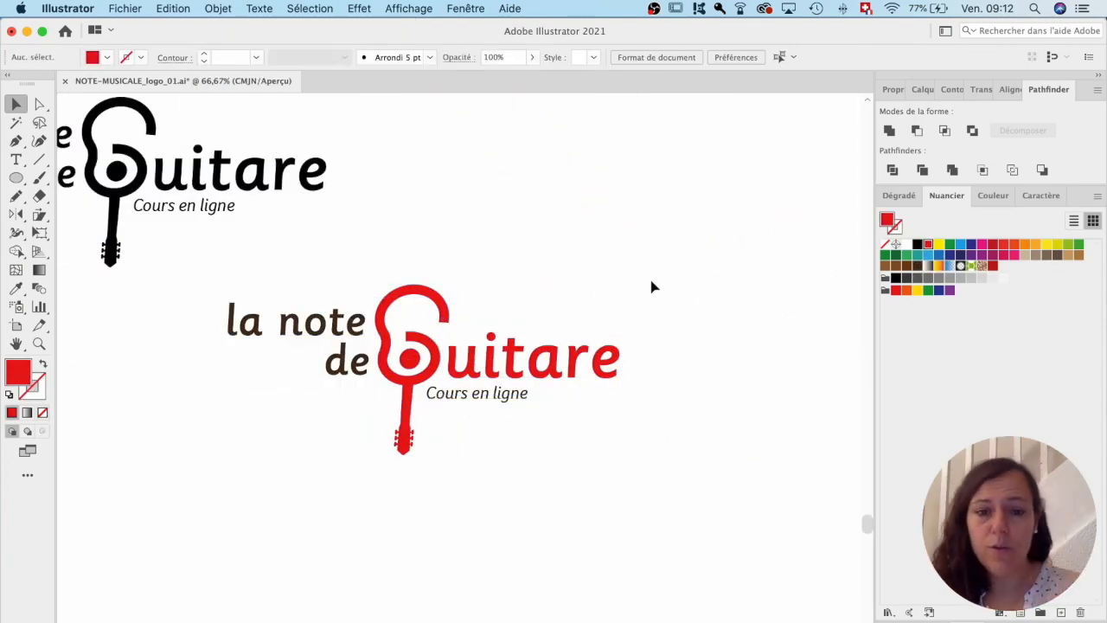
Step: Apply a linear purple-to-red gradient at 90° to the guitar-shaped G and the "uitare" lettering
left_click(594, 381)
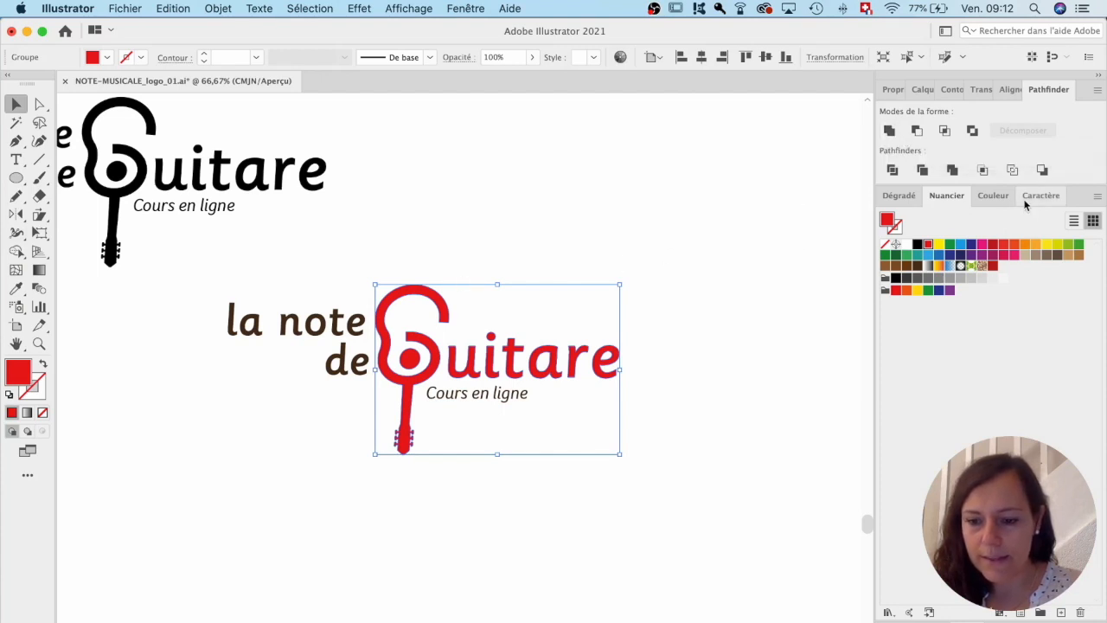
left_click(899, 197)
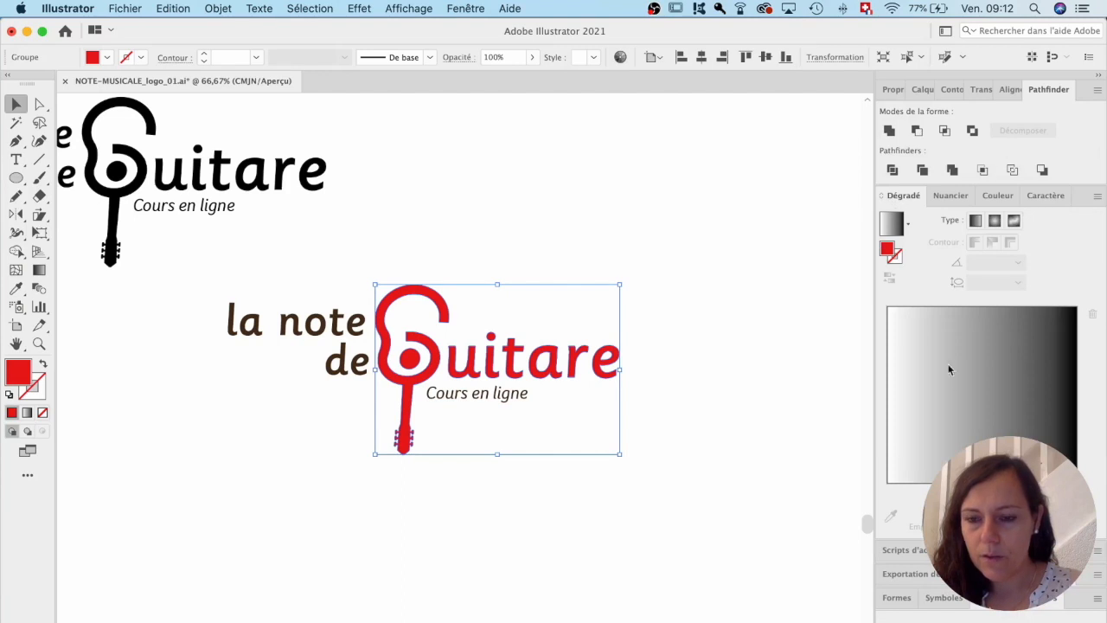
left_click_drag(895, 194, 698, 133)
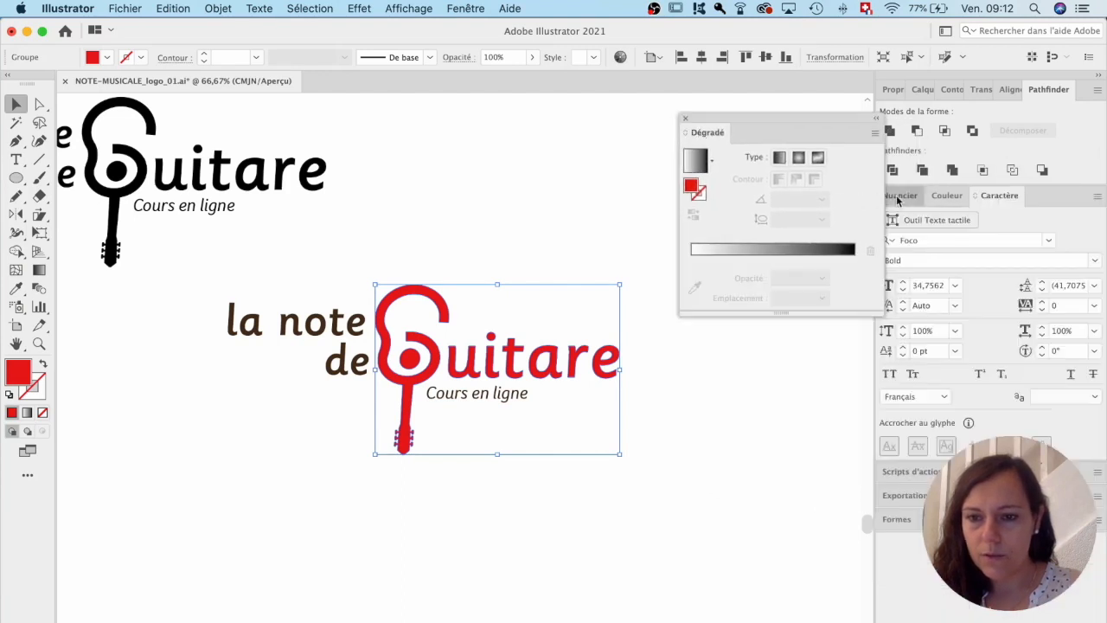
left_click(900, 196)
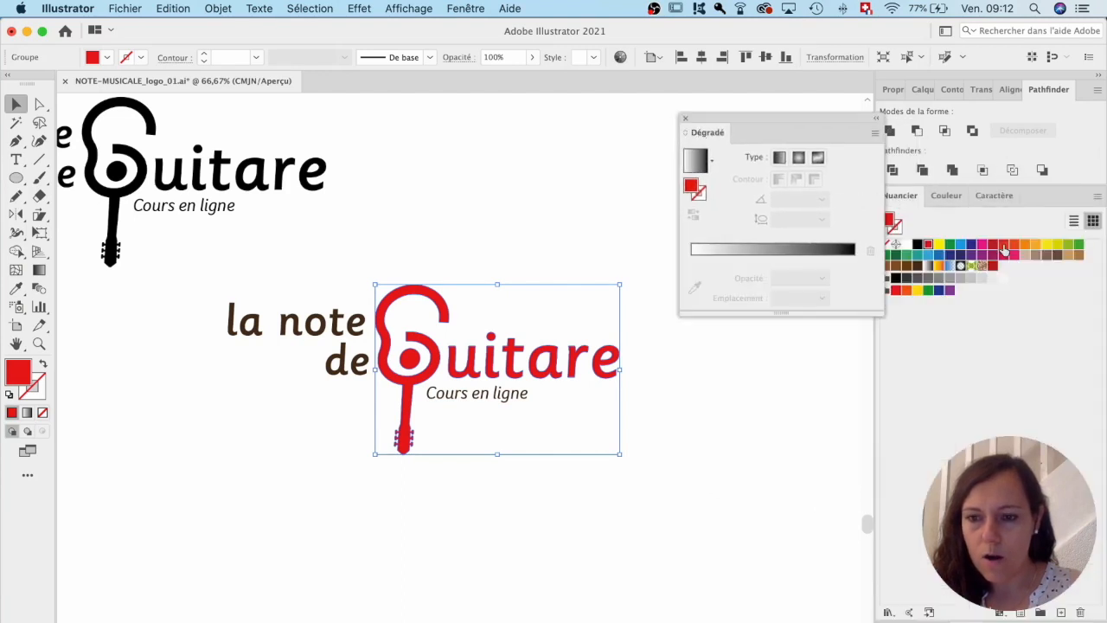
left_click_drag(861, 249, 859, 252)
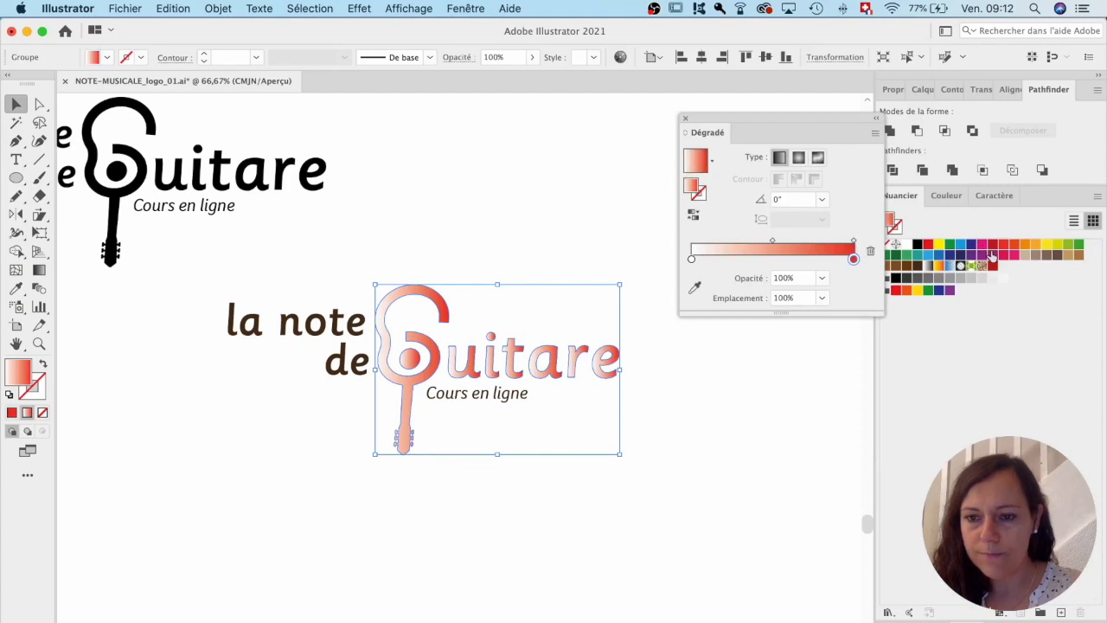
left_click_drag(895, 245, 691, 259)
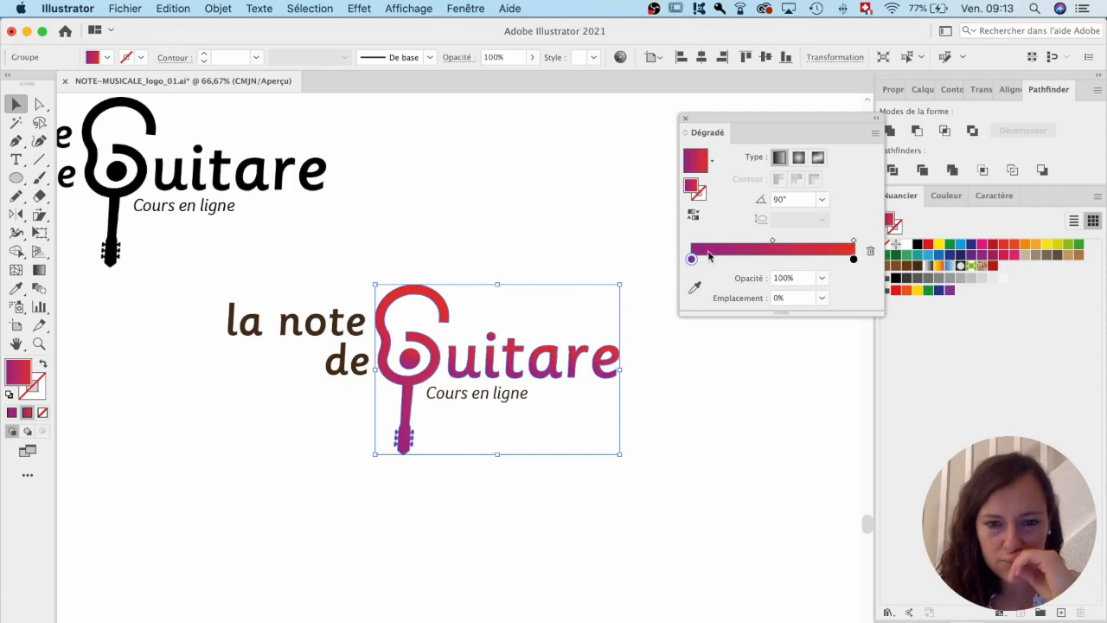
left_click(971, 257)
Step: Recolor the "uitare" lettering dark brown and open the character settings for the "la note" text
double_click(542, 358)
scroll(551, 316, "up", 2)
double_click(602, 309)
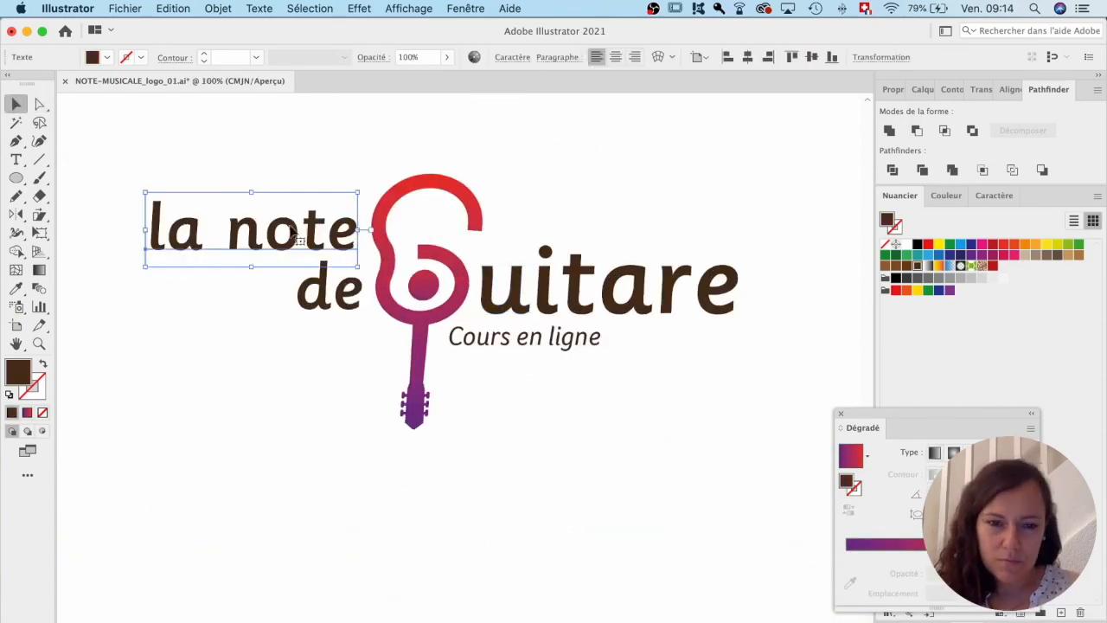
key("super+t")
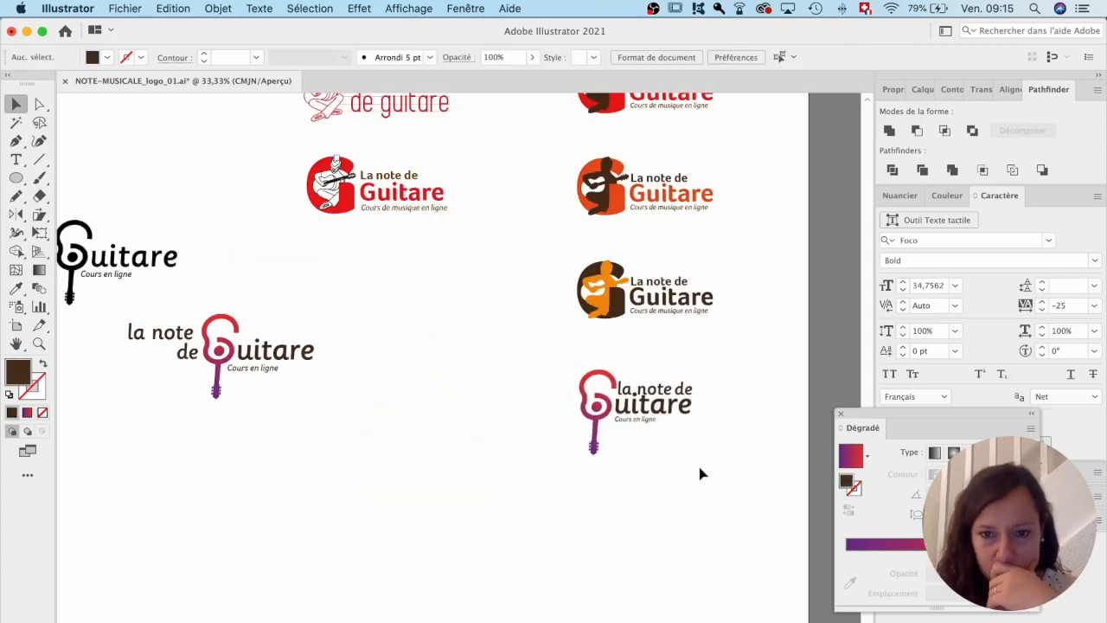
Step: Copy the gradient guitar logo with "la note de" on two lines to below the column of colored versions
scroll(699, 470, "up", 1)
scroll(700, 473, "up", 2)
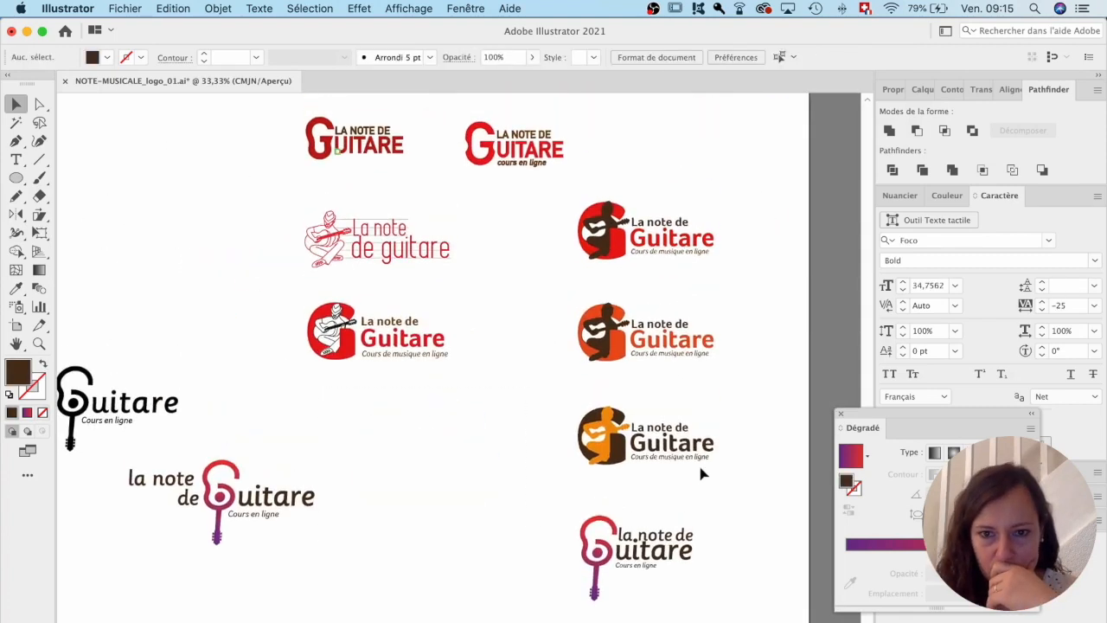
scroll(701, 473, "up", 2)
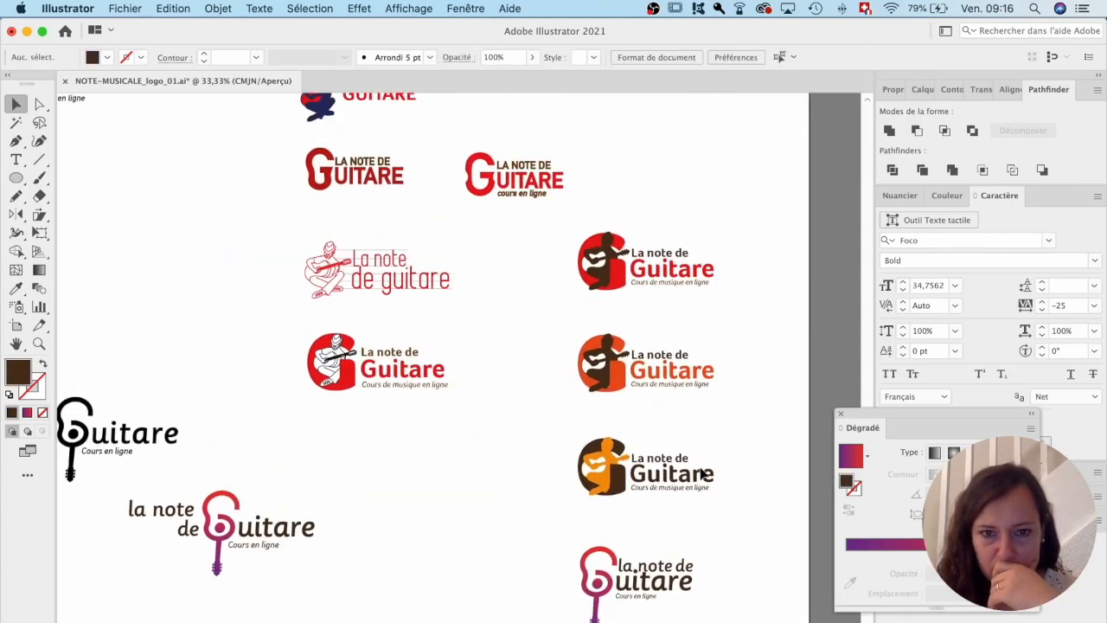
scroll(428, 328, "down", 2)
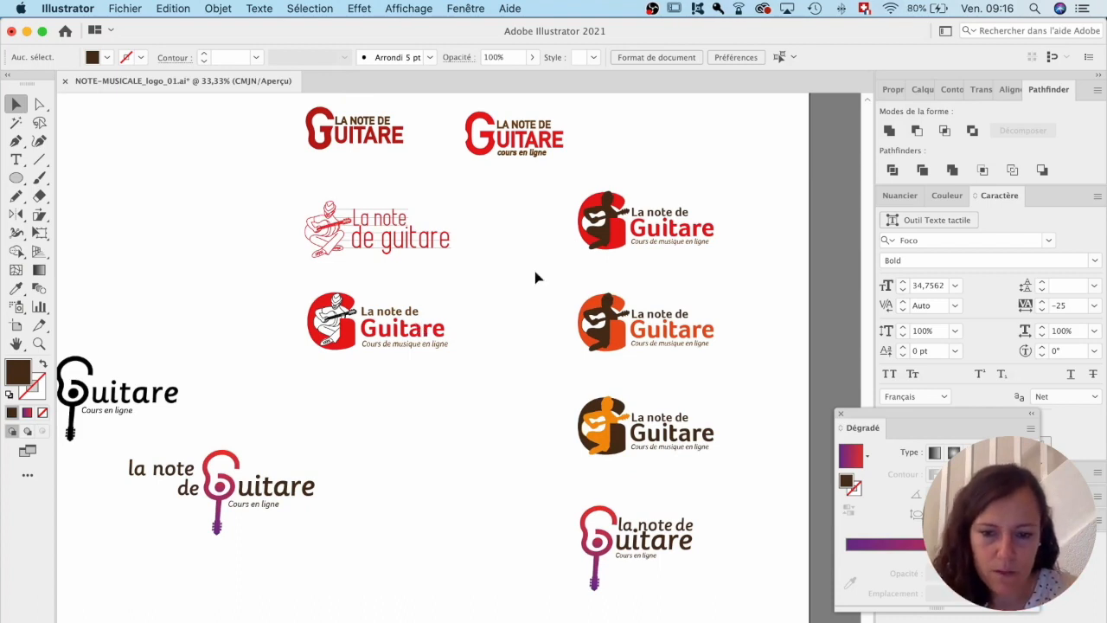
left_click_drag(624, 399, 617, 234)
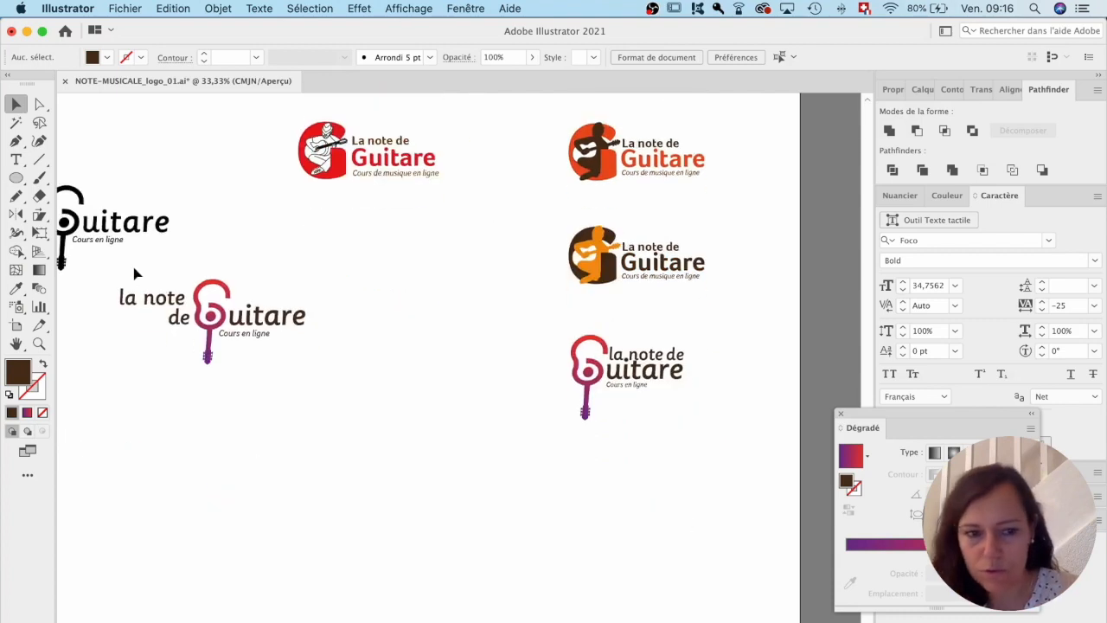
left_click_drag(299, 337, 596, 512)
Step: Enlarge "de" to match the "uitare" lettering and remove the "Cours en ligne" tagline from the copied logo
key("super+plus")
key("super+plus")
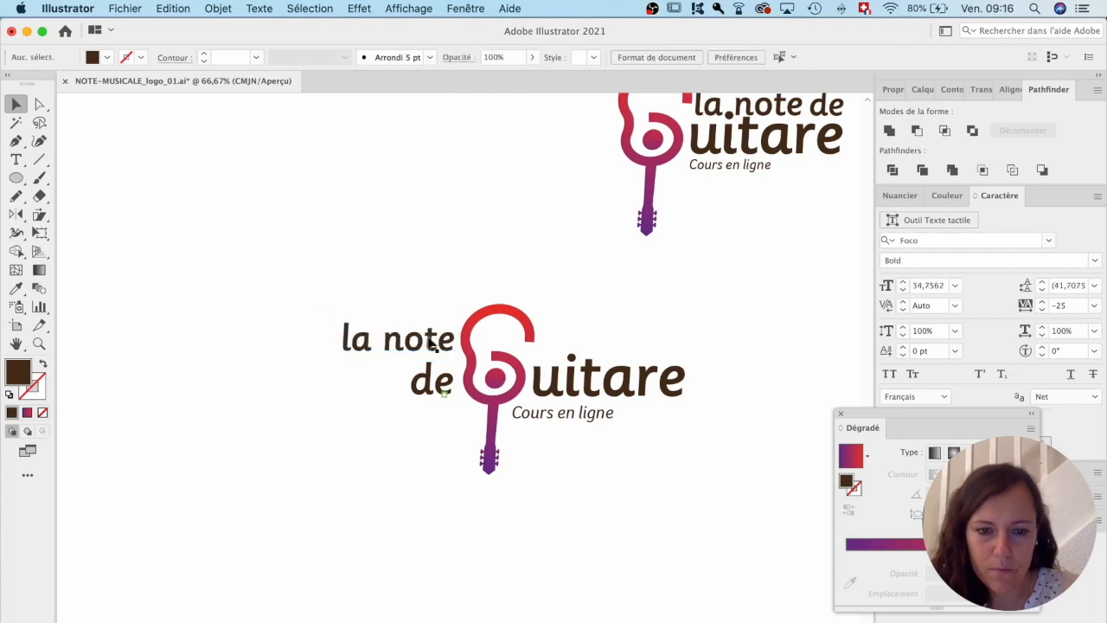
left_click_drag(417, 380, 538, 374)
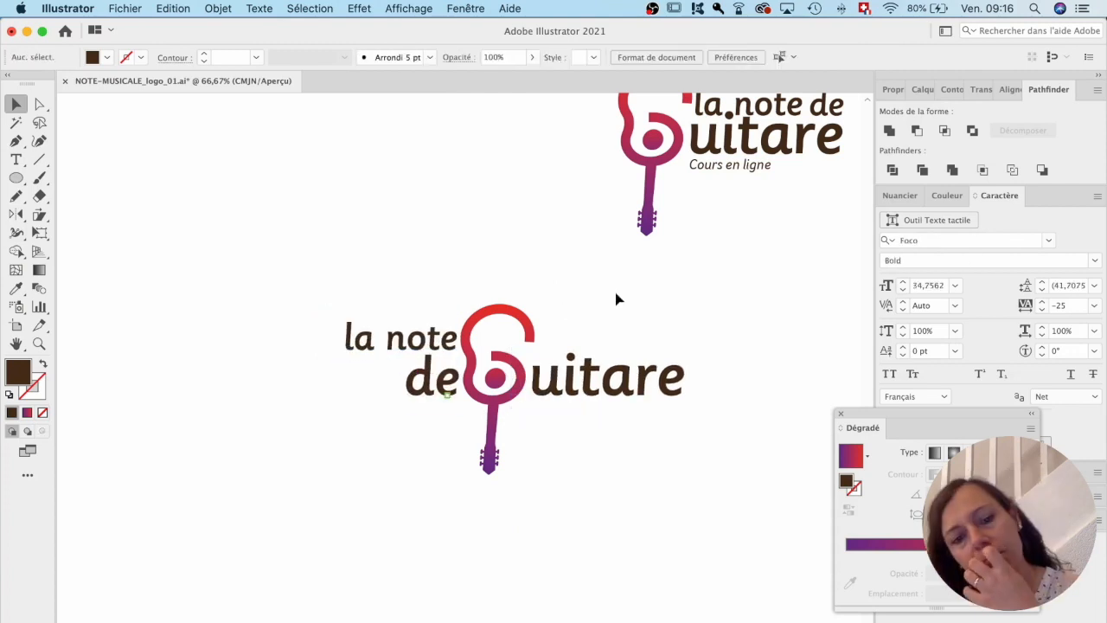
Step: Move the copied gradient guitar logo directly beneath the other gradient version in the column
key("super+minus")
left_click_drag(625, 292, 406, 372)
left_click_drag(488, 338, 606, 409)
Step: Transfer the colored logo variants to a new document and place the navy-and-red guitarist logo on a page titled VERSION 1
key("super+minus")
key("super+minus")
key("super+minus")
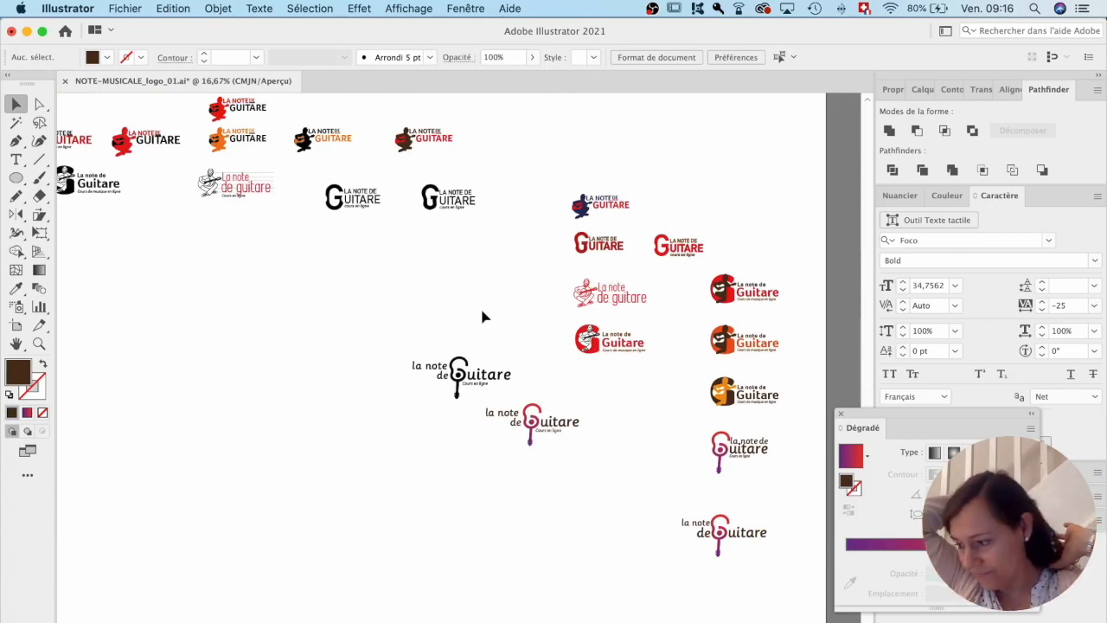
key("super+minus")
key("super+minus")
key("super+minus")
key("super+minus")
key("super+a")
key("super+minus")
left_click_drag(489, 402, 265, 153)
left_click(649, 396)
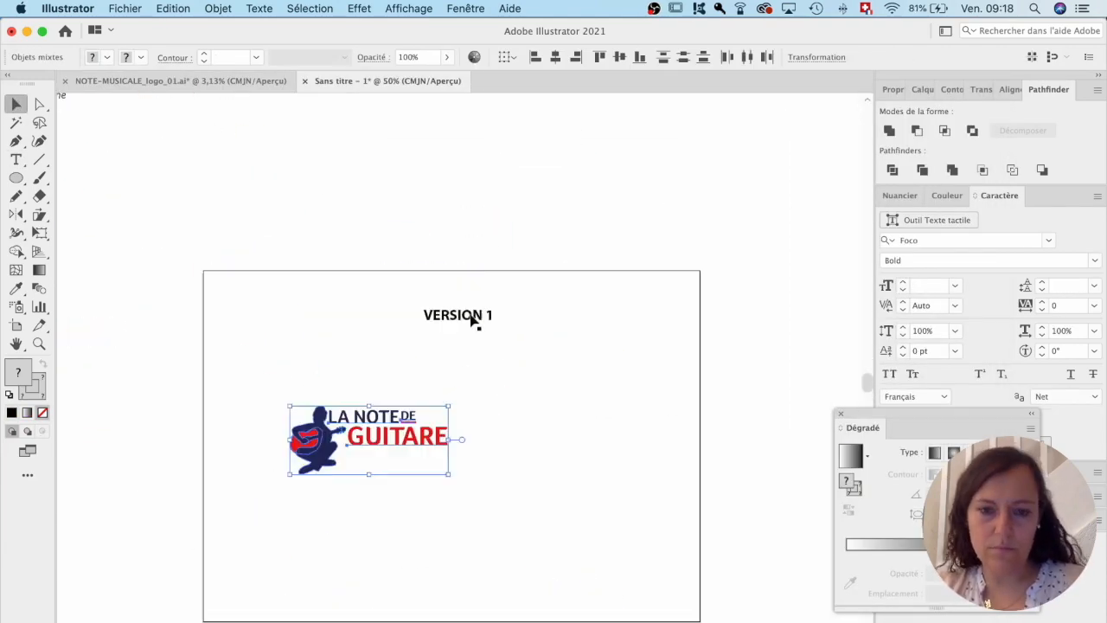
Step: Restyle the VERSION 1 title in a regular weight and remove the white logo on the navy background
double_click(473, 317)
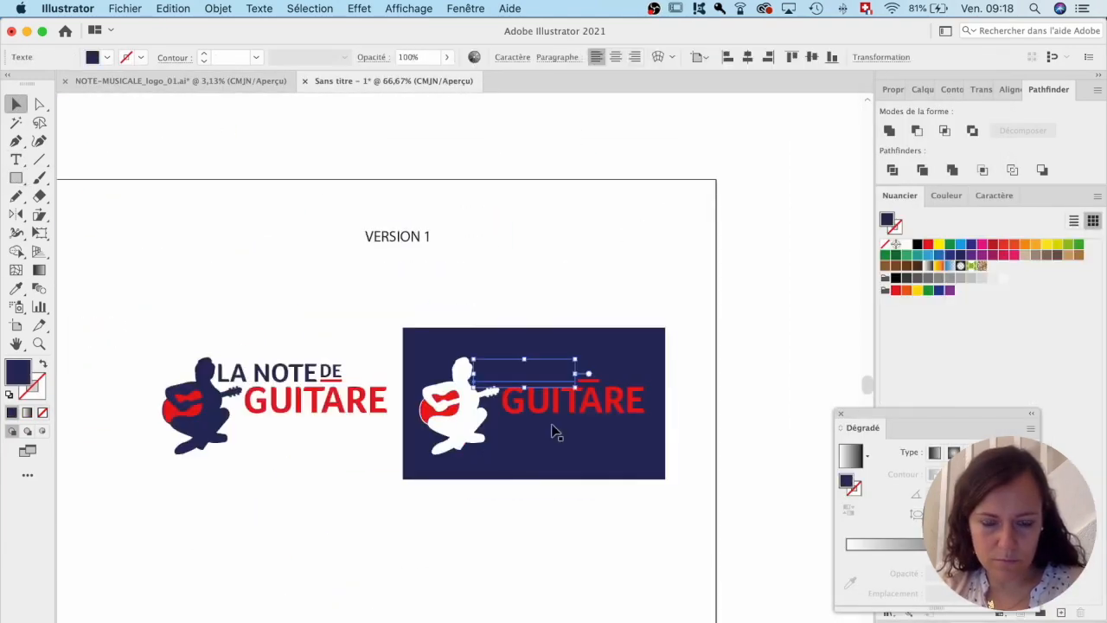
key("super+minus")
left_click(461, 311)
left_click(623, 389)
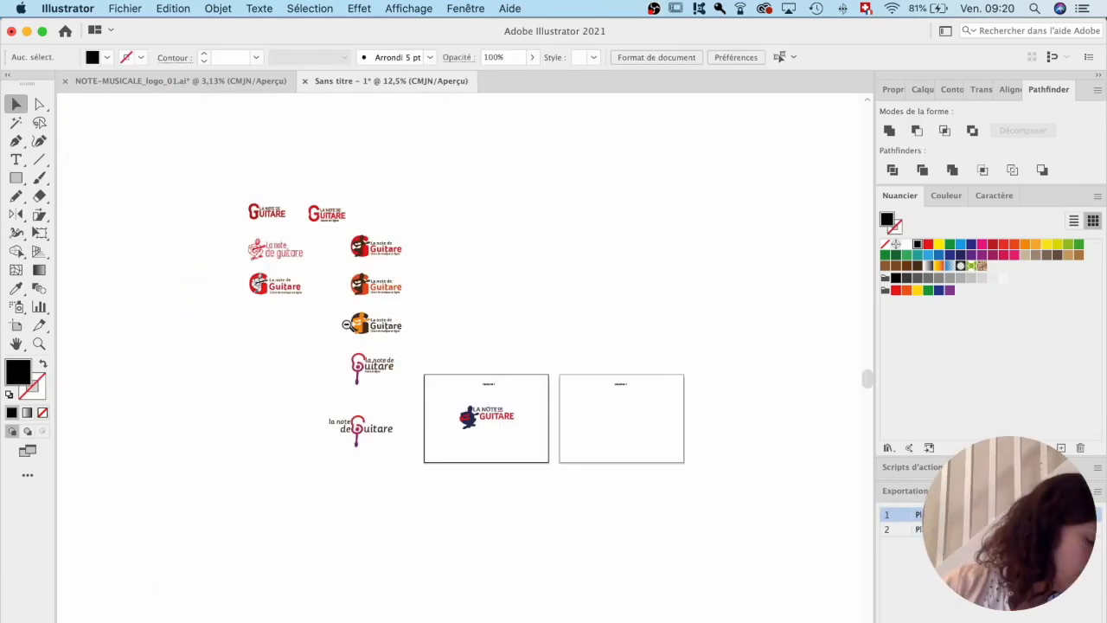
Step: Place the red line-art logo on the VERSION 2 page and arrange the four guitarist-in-G variants in a grid on VERSION 3
left_click_drag(494, 348, 584, 348)
key("super+plus")
left_click_drag(220, 204, 334, 352)
key("super+plus")
left_click_drag(412, 432, 557, 355)
left_click_drag(411, 356, 417, 420)
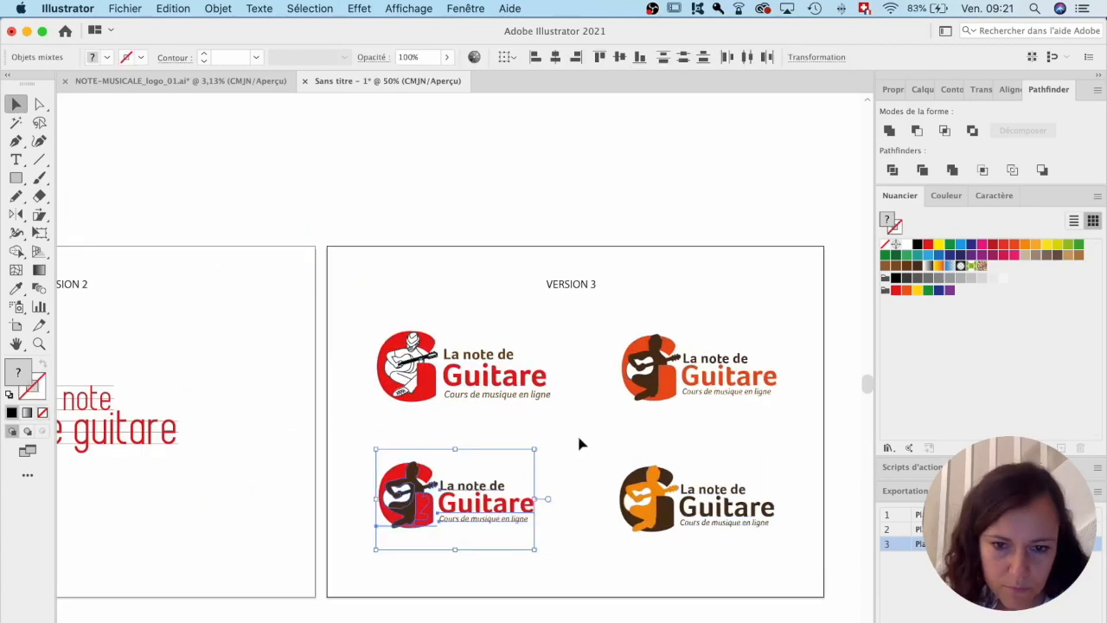
left_click(460, 369)
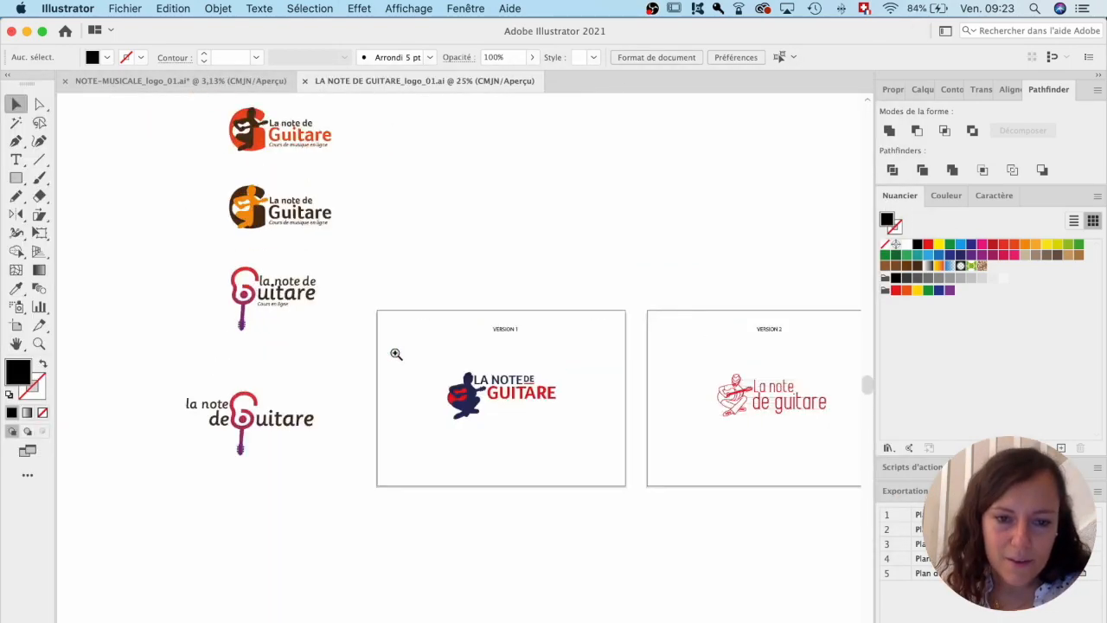
Step: Review the logo proposals across the pages from VERSION 1 to VERSION 5
left_click_drag(646, 430, 558, 343)
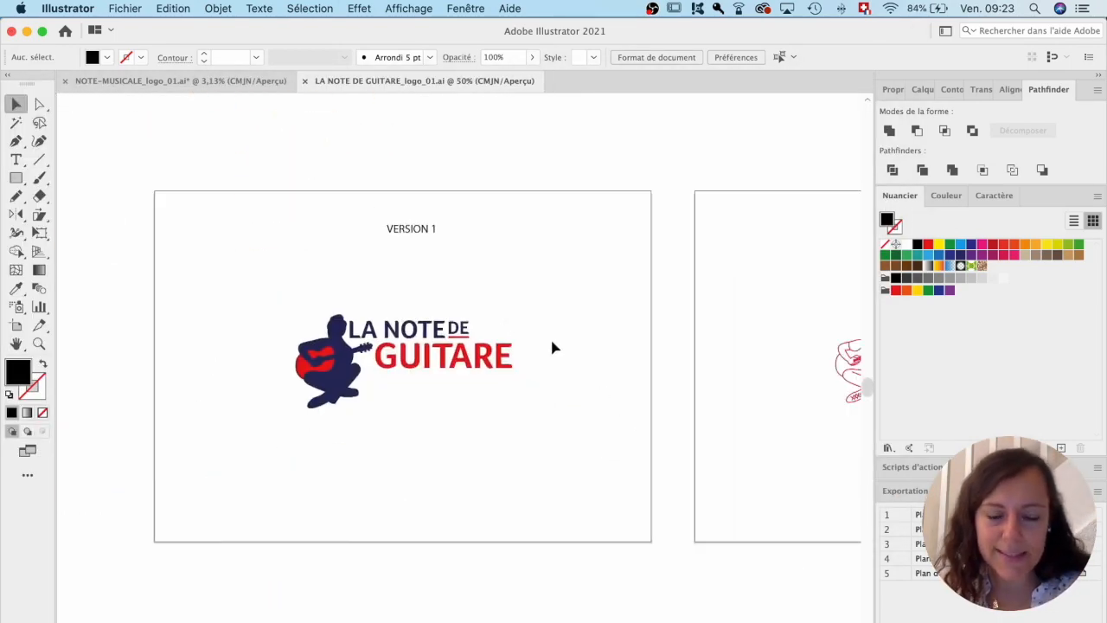
scroll(547, 349, "right", 4)
scroll(578, 476, "right", 10)
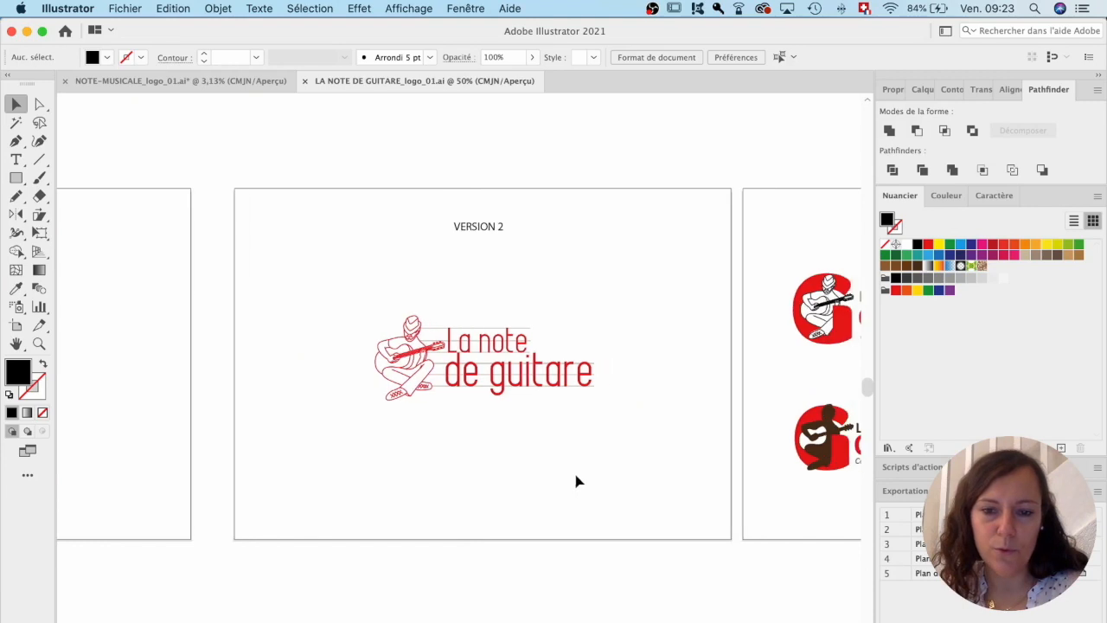
scroll(581, 473, "right", 13)
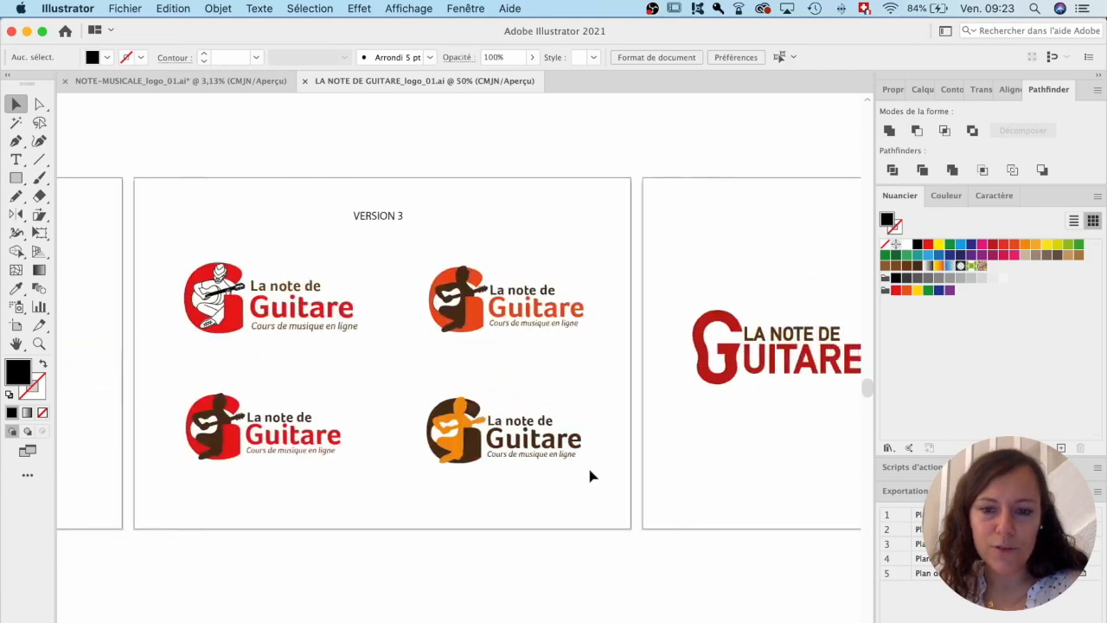
scroll(590, 474, "right", 8)
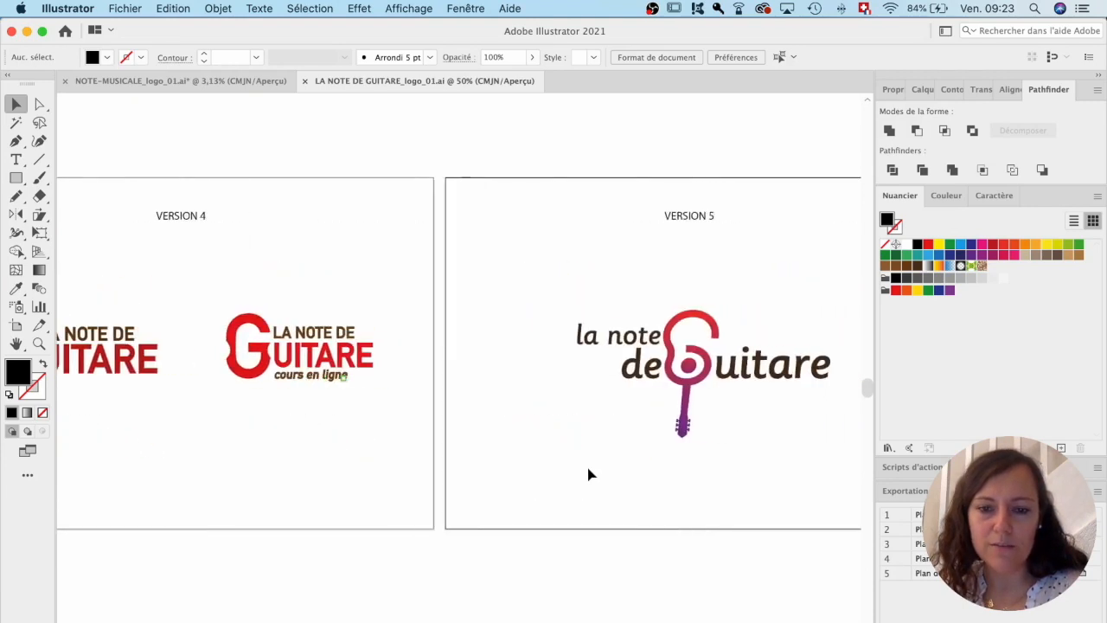
scroll(587, 474, "left", 11)
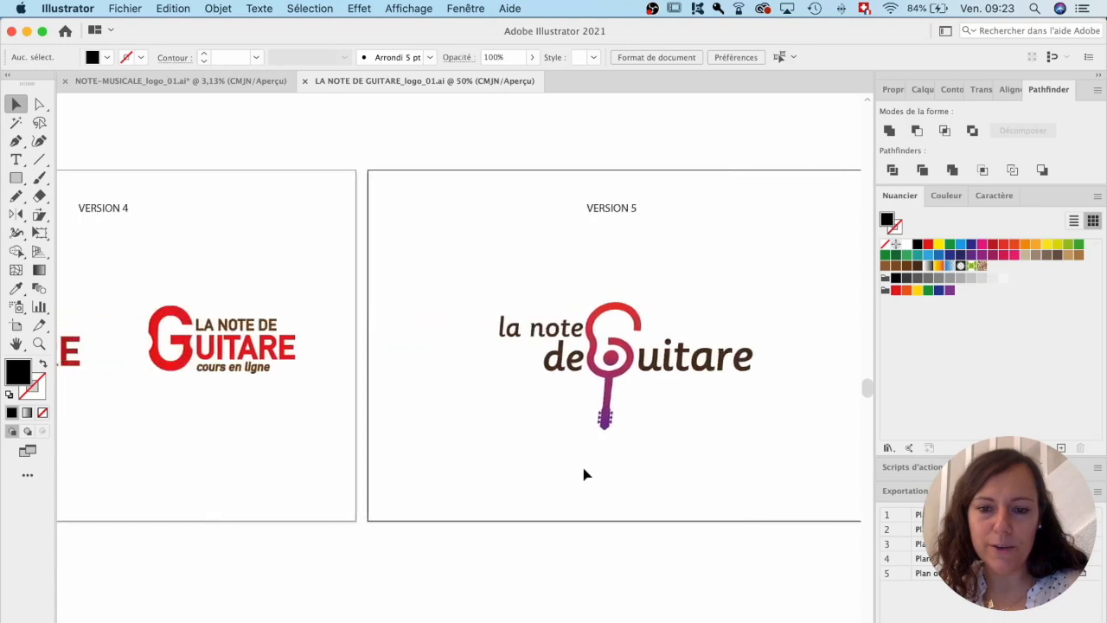
scroll(583, 475, "left", 11)
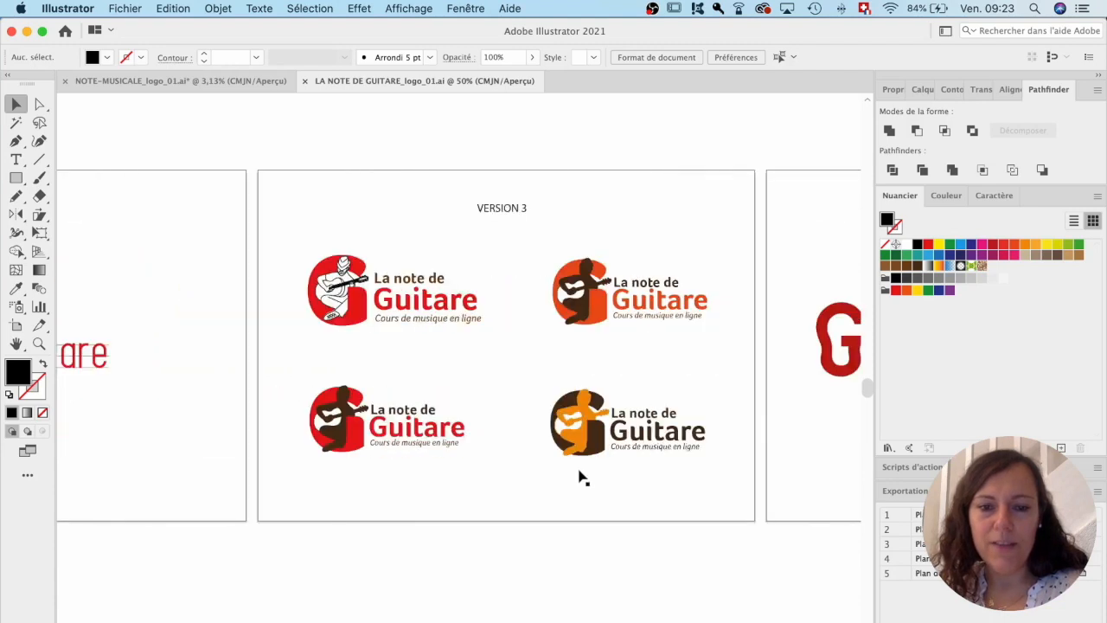
scroll(581, 475, "left", 3)
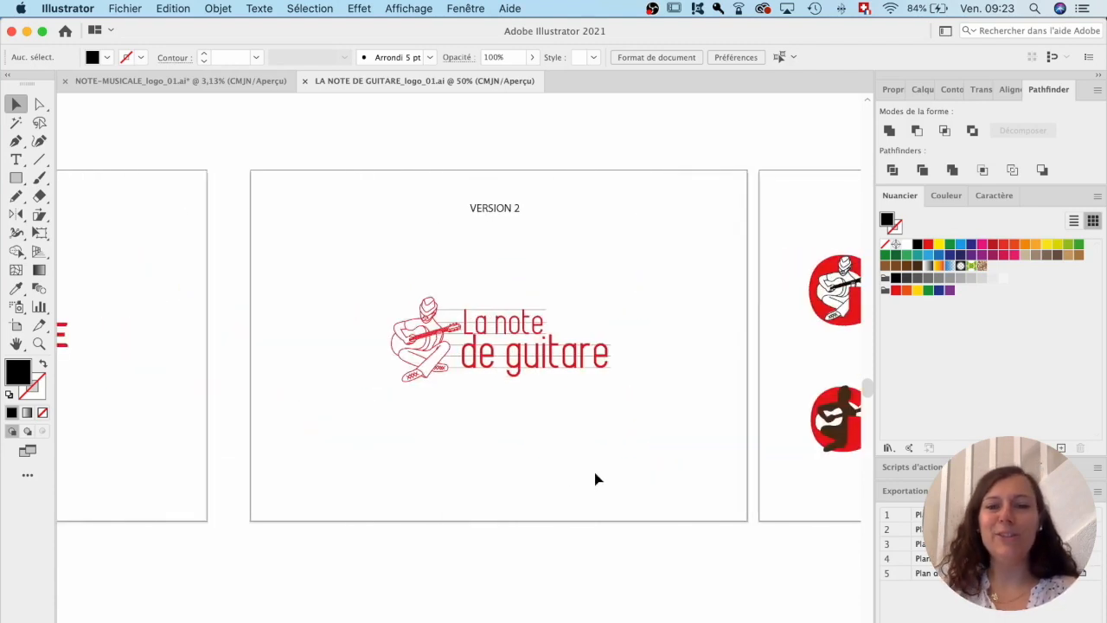